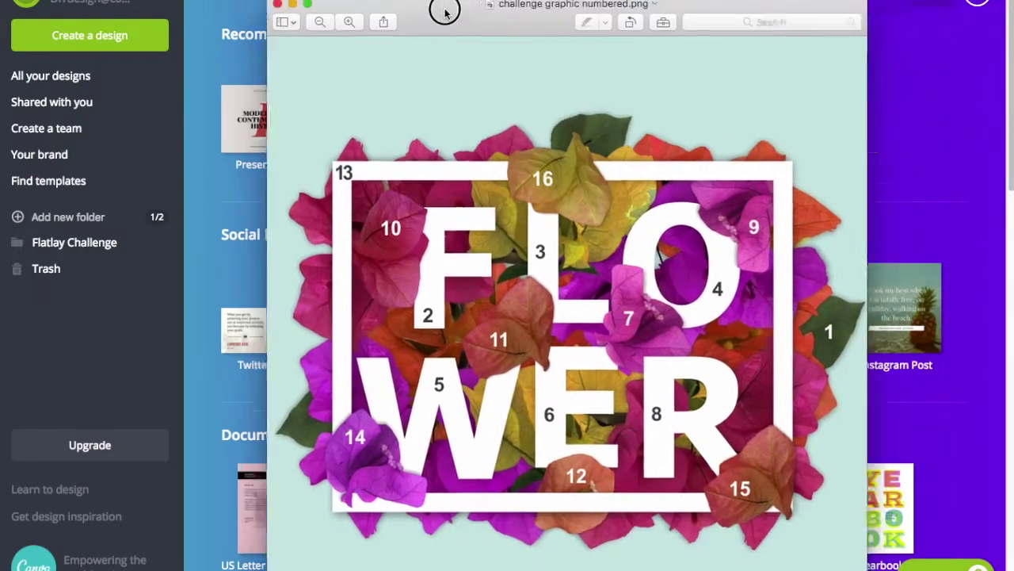
Move the numbered reference image window aside and shrink it to uncover the Canva home page
drag(445, 13, 422, 0)
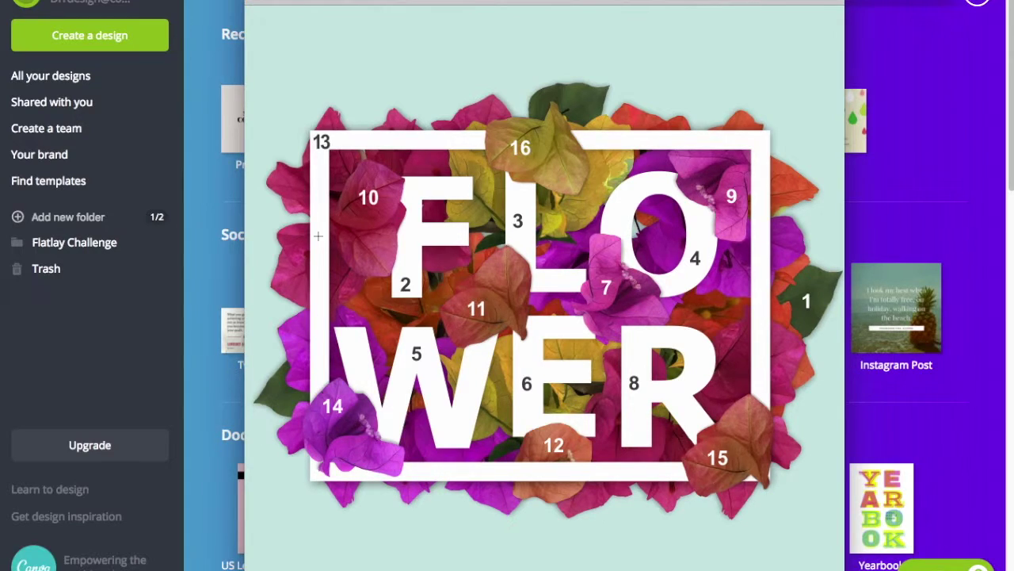
drag(546, 6, 1013, 19)
drag(737, 570, 922, 510)
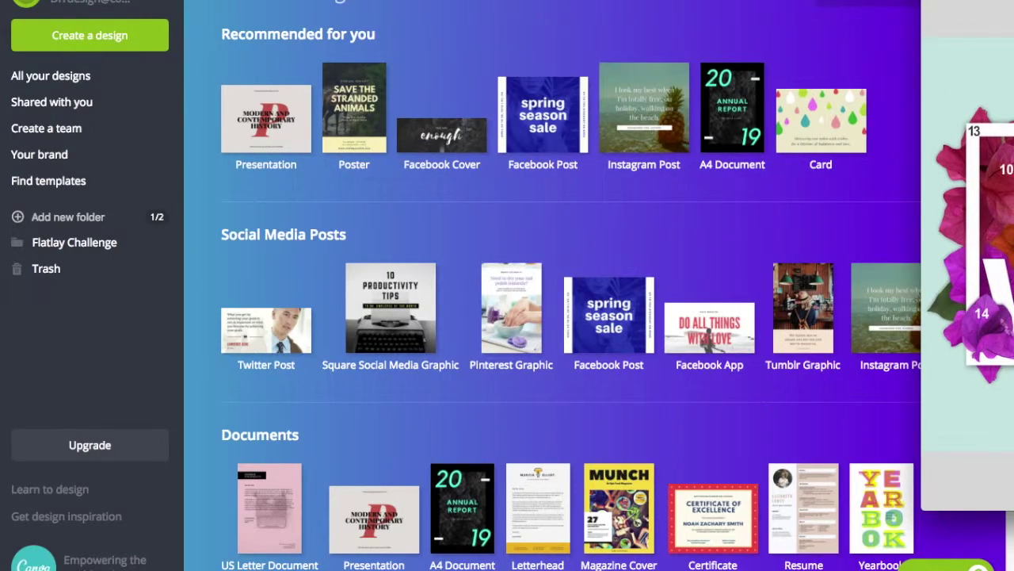
drag(922, 509, 1013, 510)
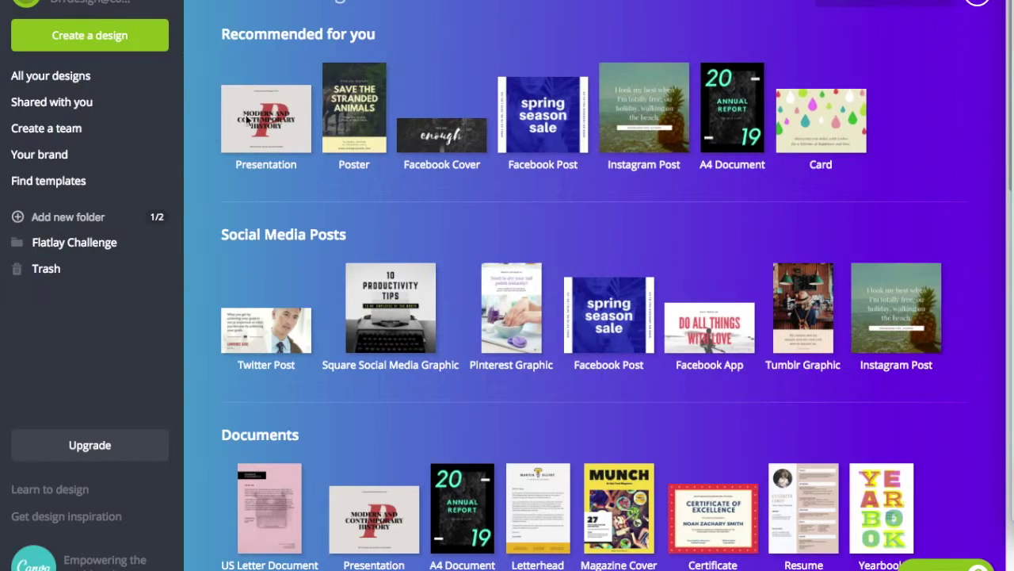
Create a blank design with custom dimensions of 297 × 210 mm
click(885, 3)
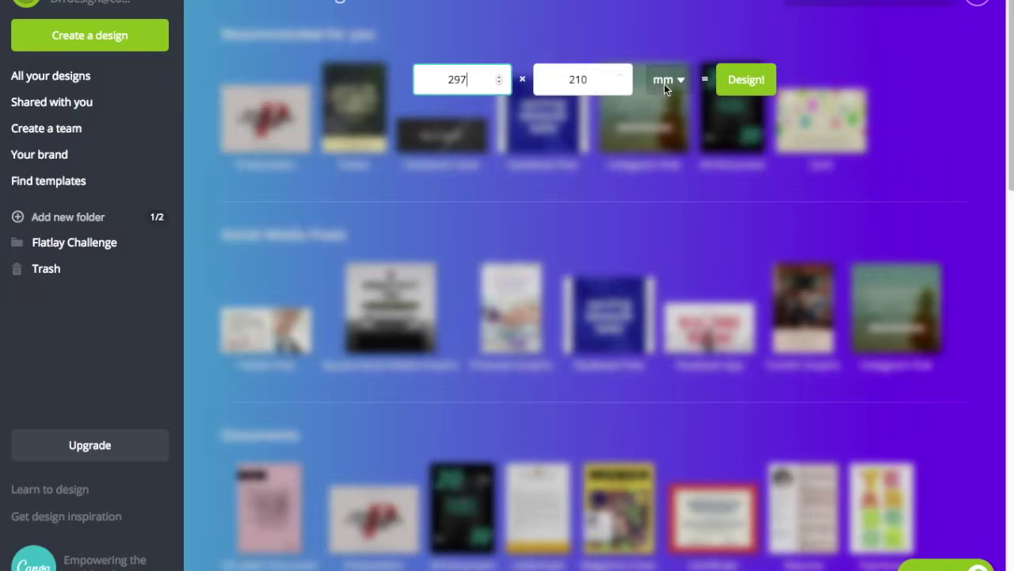
click(747, 82)
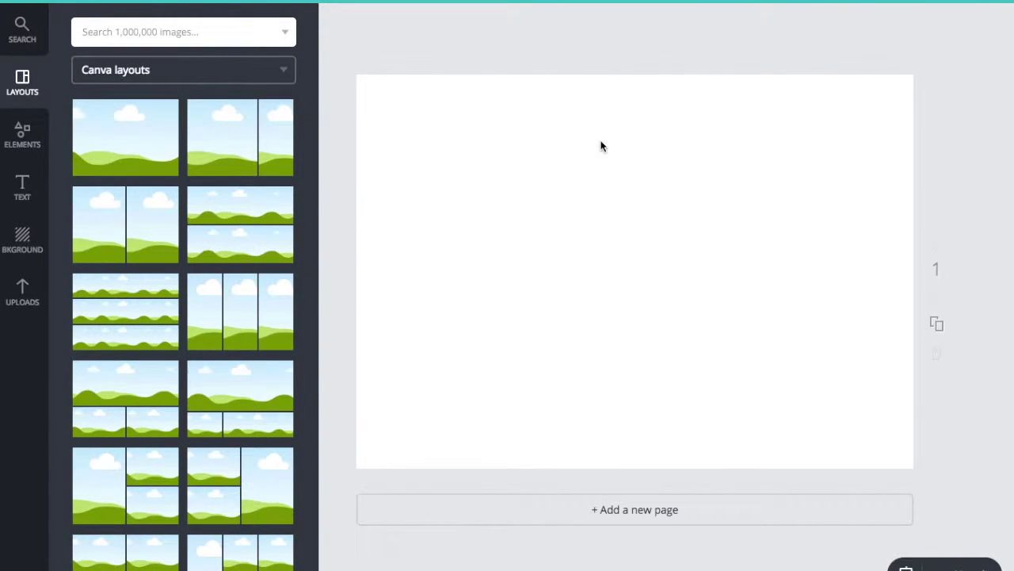
Set the page background to a custom colour with code CAE8E5
click(15, 250)
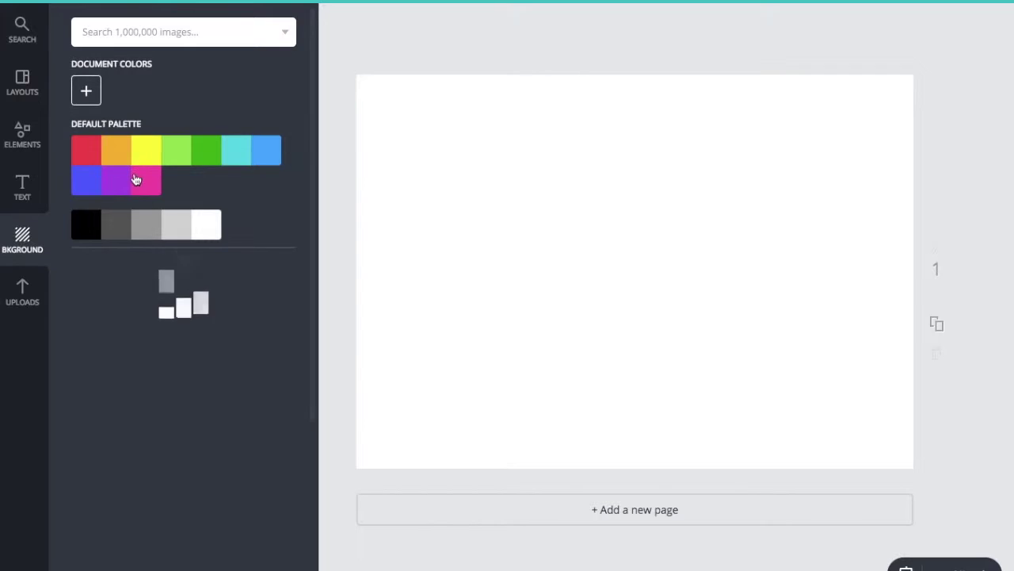
click(85, 91)
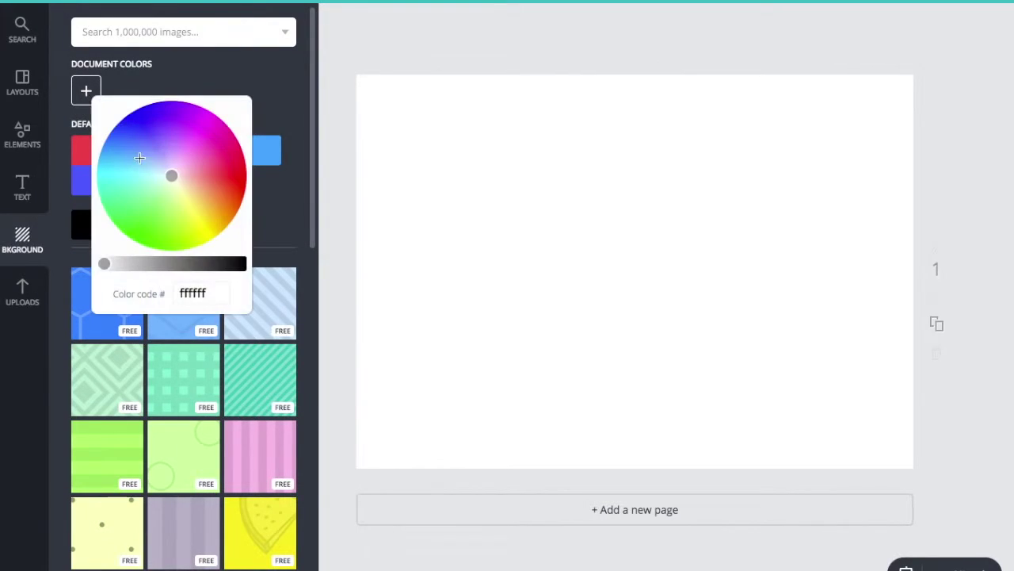
click(179, 291)
drag(178, 292, 165, 295)
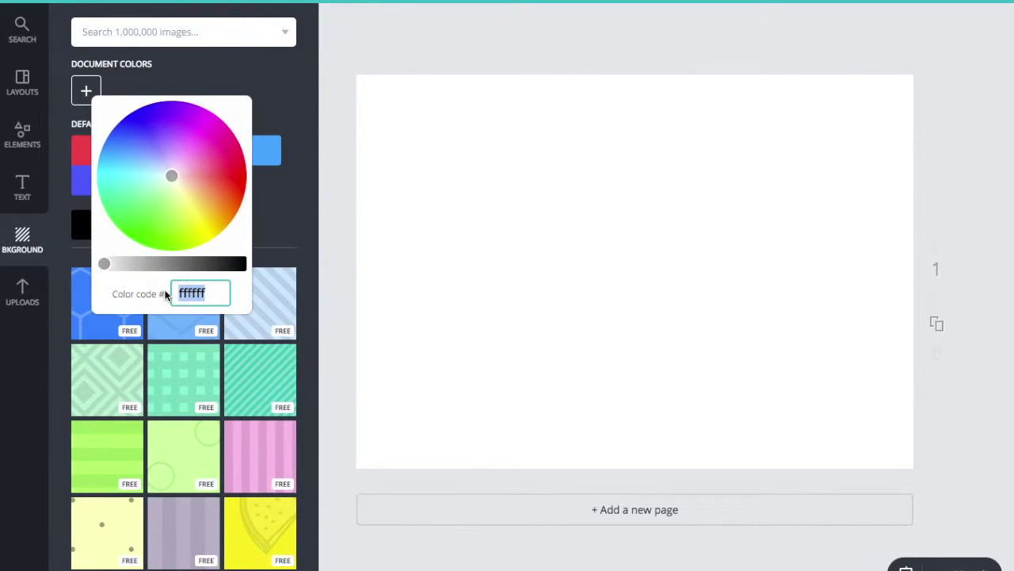
text(CAE8E5)
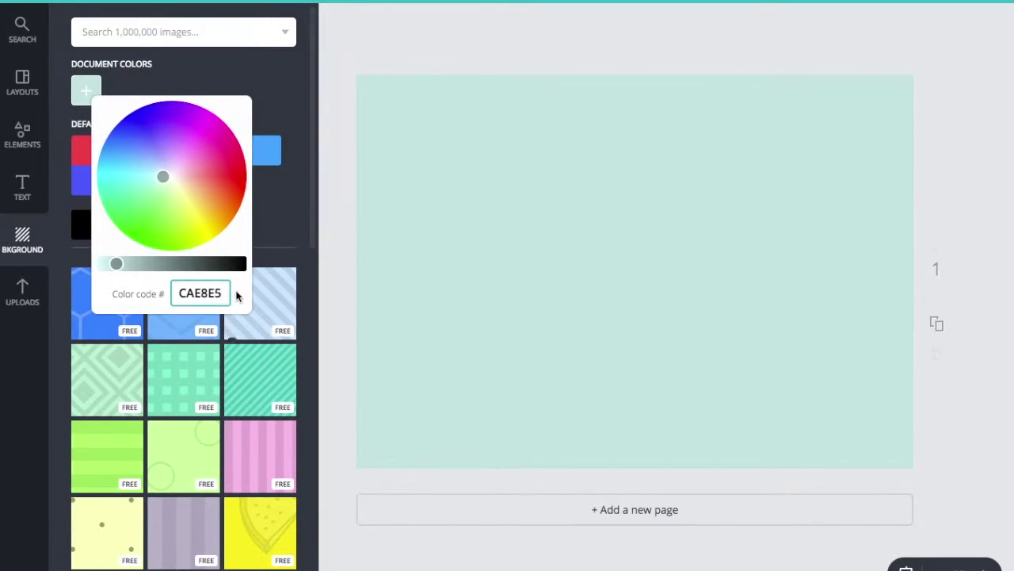
click(281, 63)
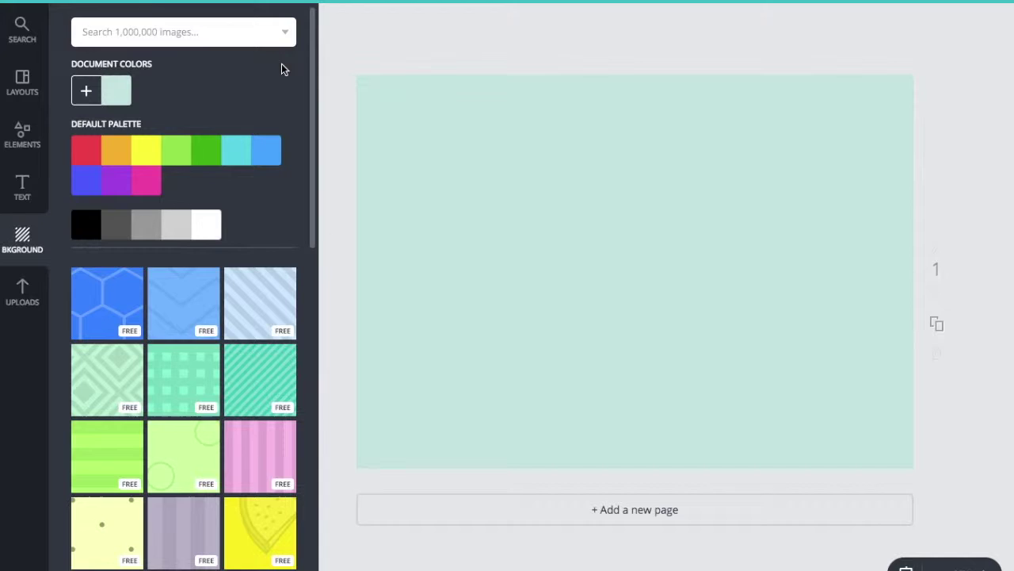
Add the uploaded flower-cluster image, enlarge it to nearly fill the page, and centre it
click(22, 294)
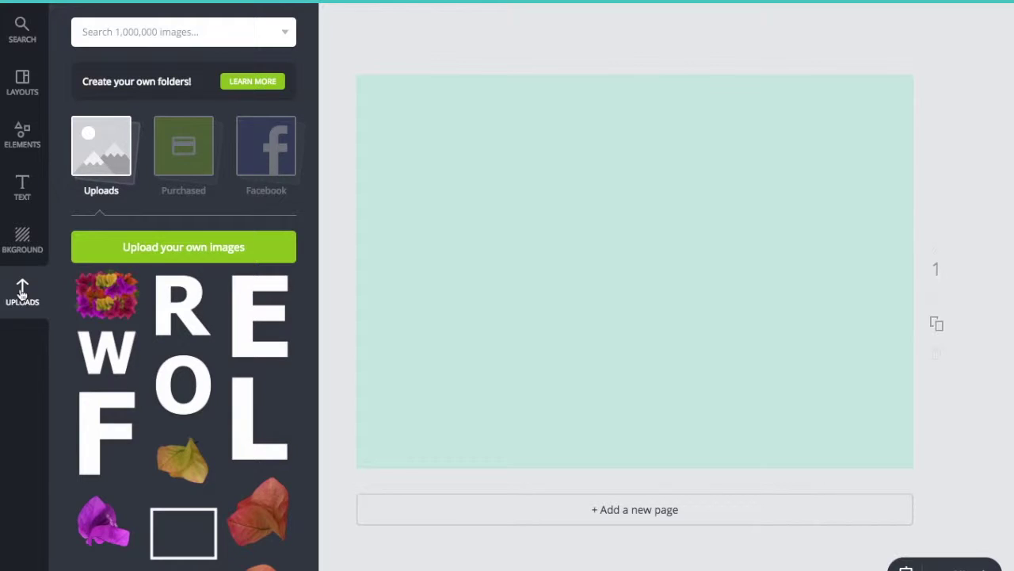
click(125, 297)
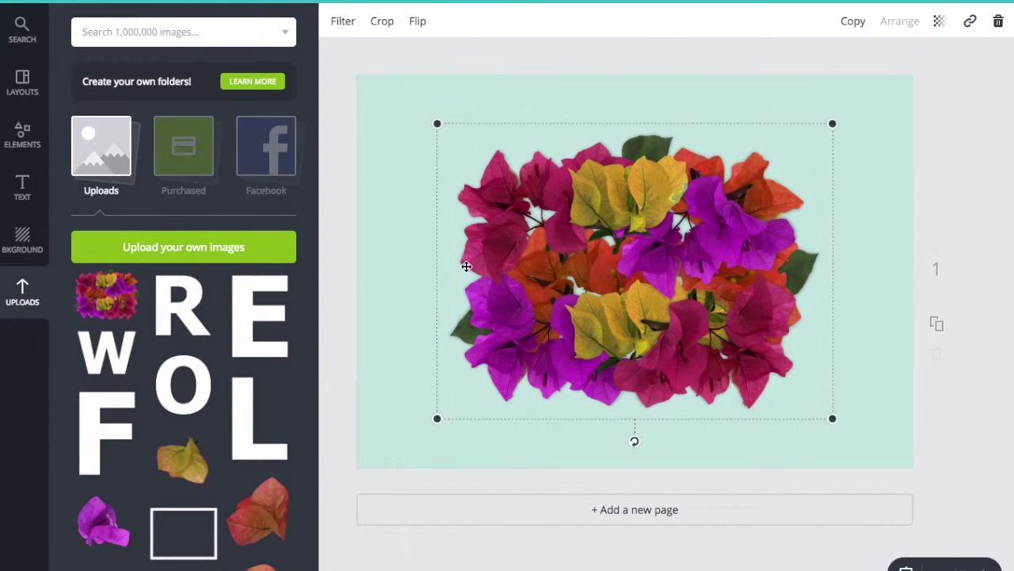
drag(700, 344, 747, 363)
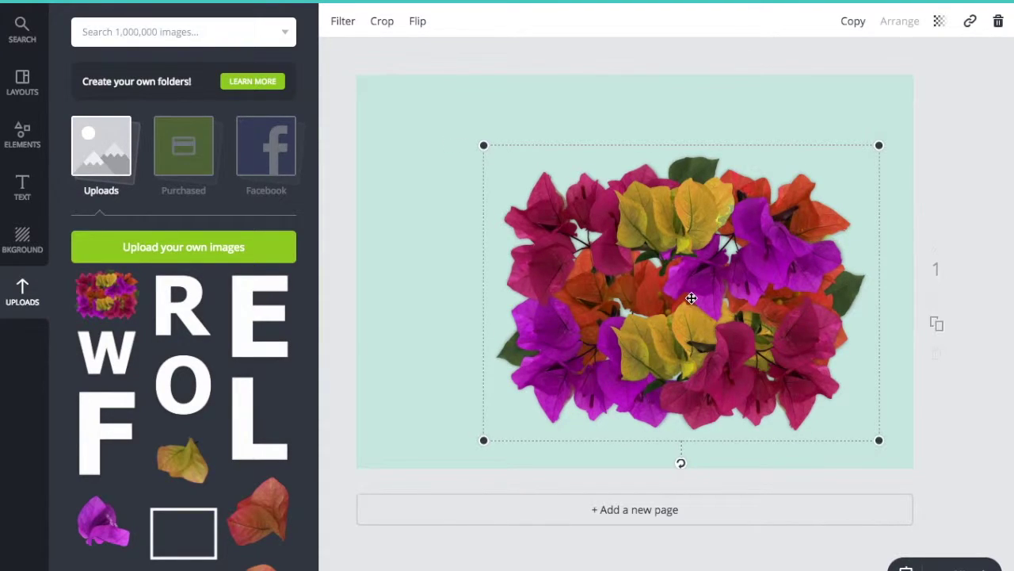
drag(485, 146, 379, 86)
drag(655, 199, 655, 214)
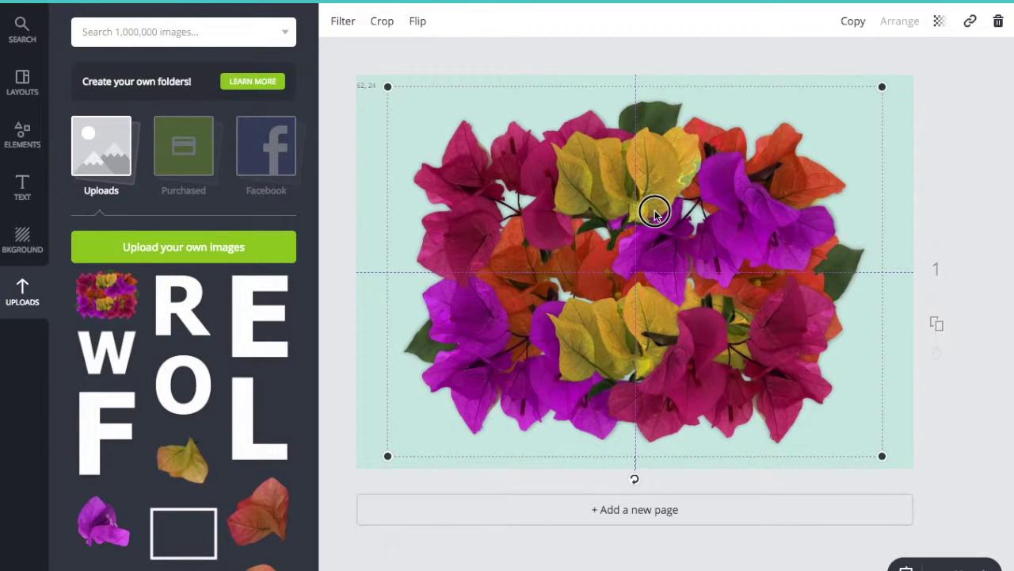
drag(655, 212, 655, 212)
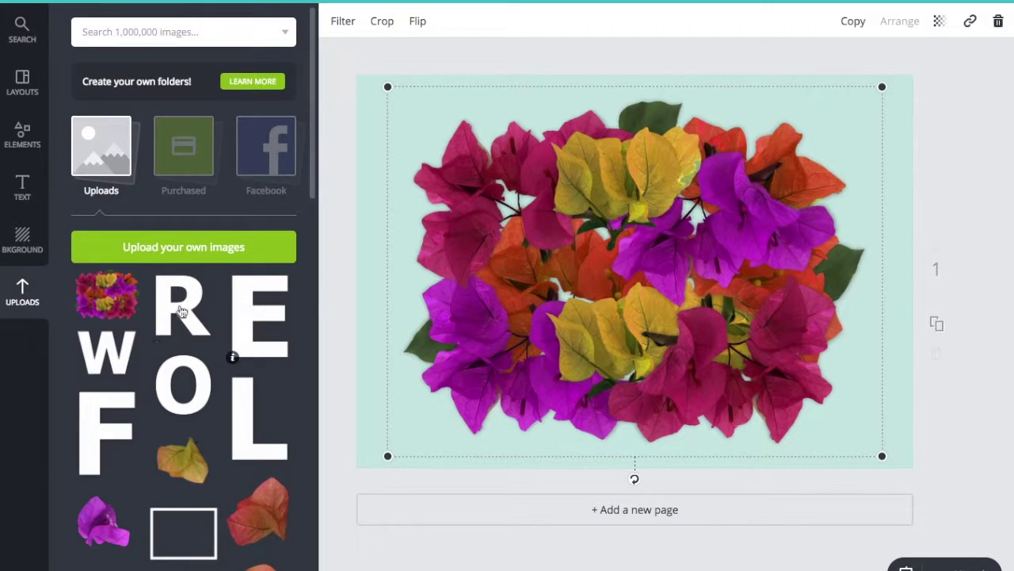
Add the uploaded letters F, L and O and arrange them in a row across the upper half of the flowers
click(113, 400)
drag(632, 272, 538, 222)
click(267, 434)
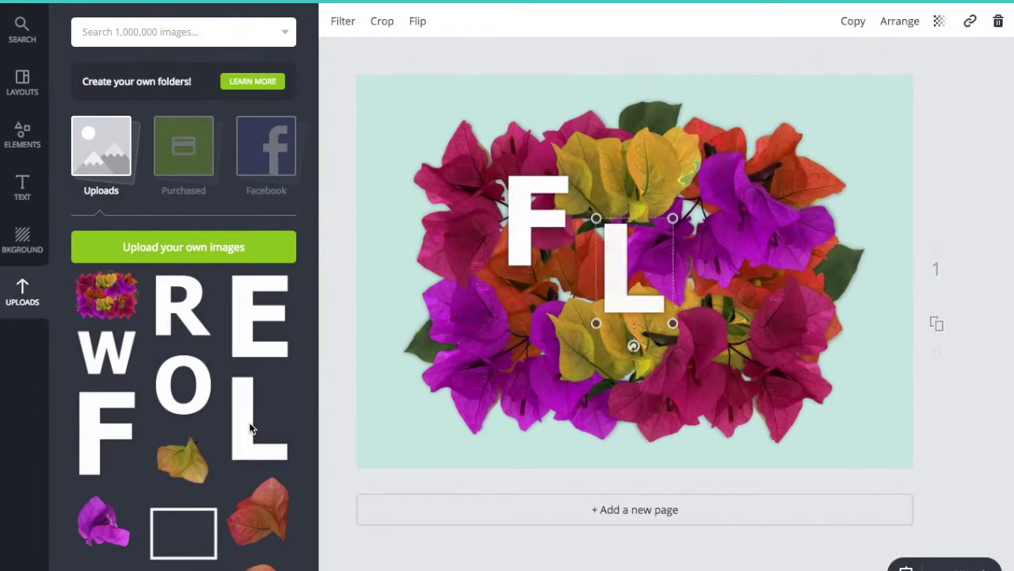
drag(630, 287, 624, 241)
click(191, 421)
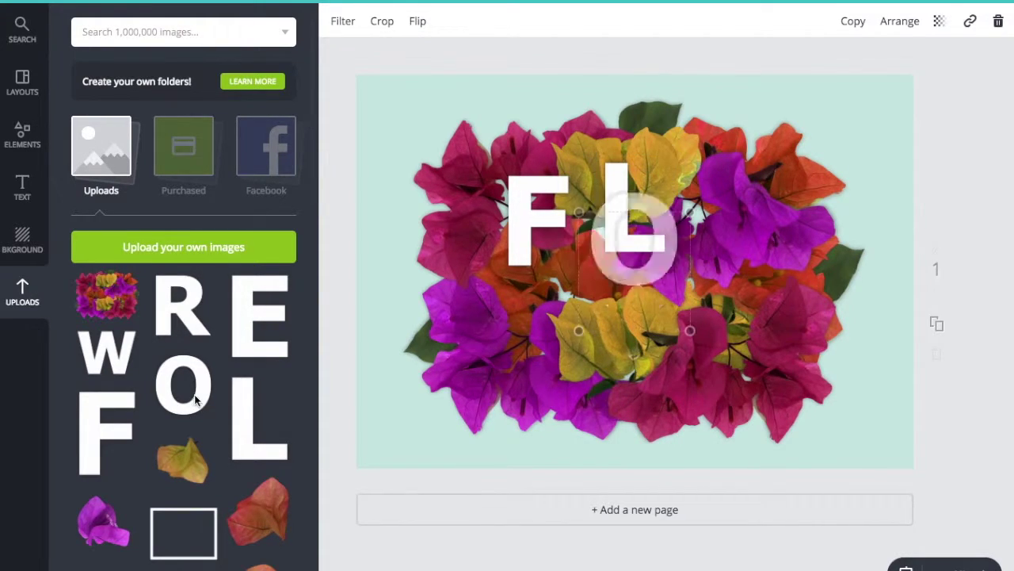
drag(646, 297, 735, 262)
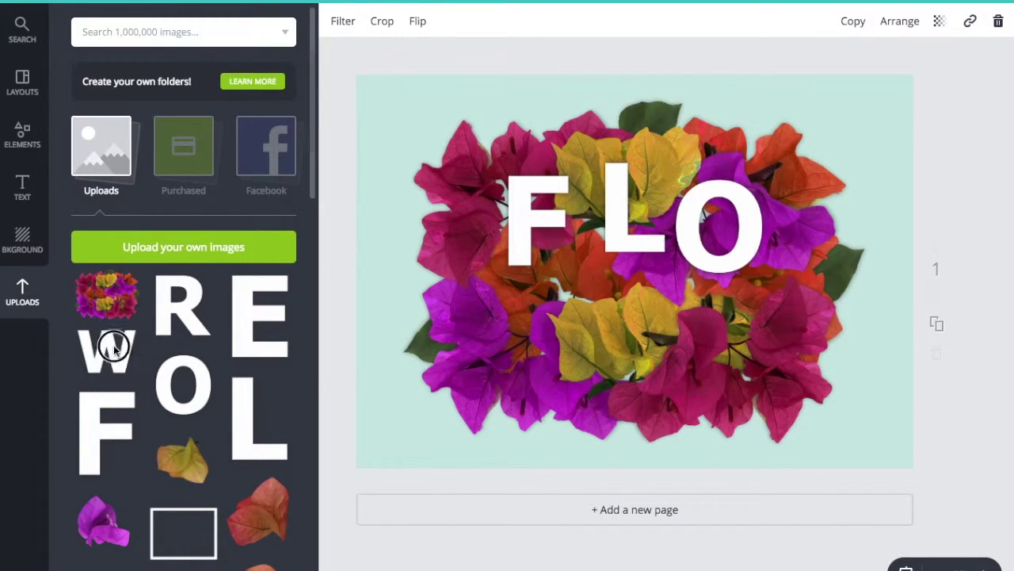
Add the uploaded letter W below the F, and nudge both the F and the W slightly to the right
click(107, 349)
drag(670, 300, 555, 351)
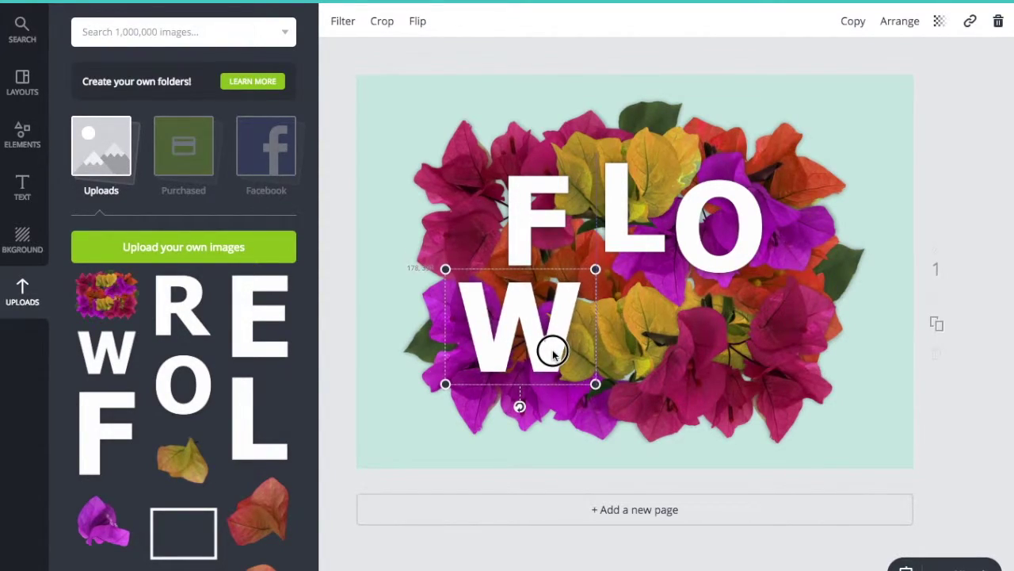
drag(537, 222, 545, 220)
drag(564, 314, 572, 317)
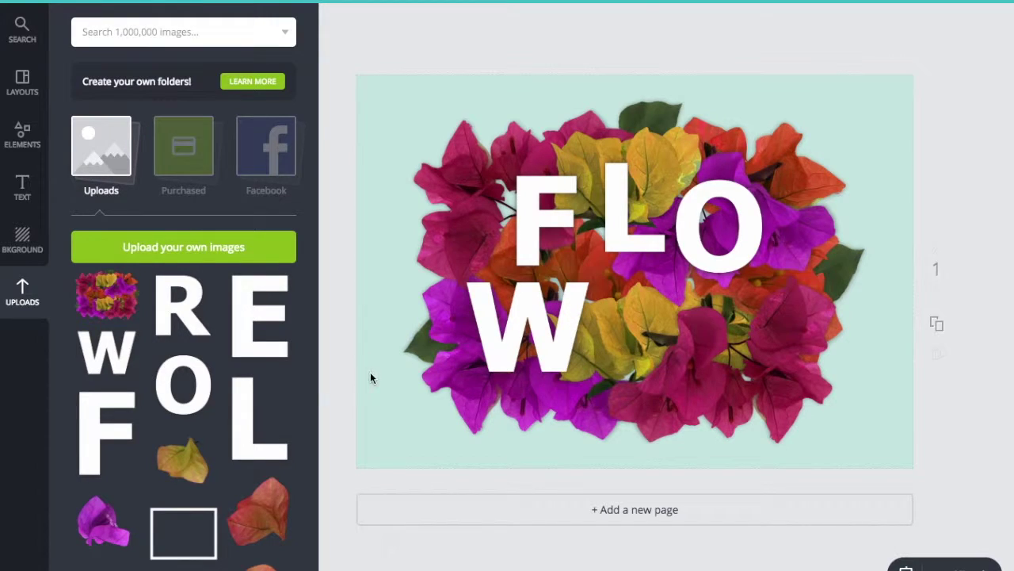
Add the uploaded letter E directly below the L, and lower the W slightly beside it
click(267, 336)
drag(634, 305, 625, 348)
drag(565, 363, 566, 370)
drag(627, 363, 627, 363)
drag(626, 364, 627, 364)
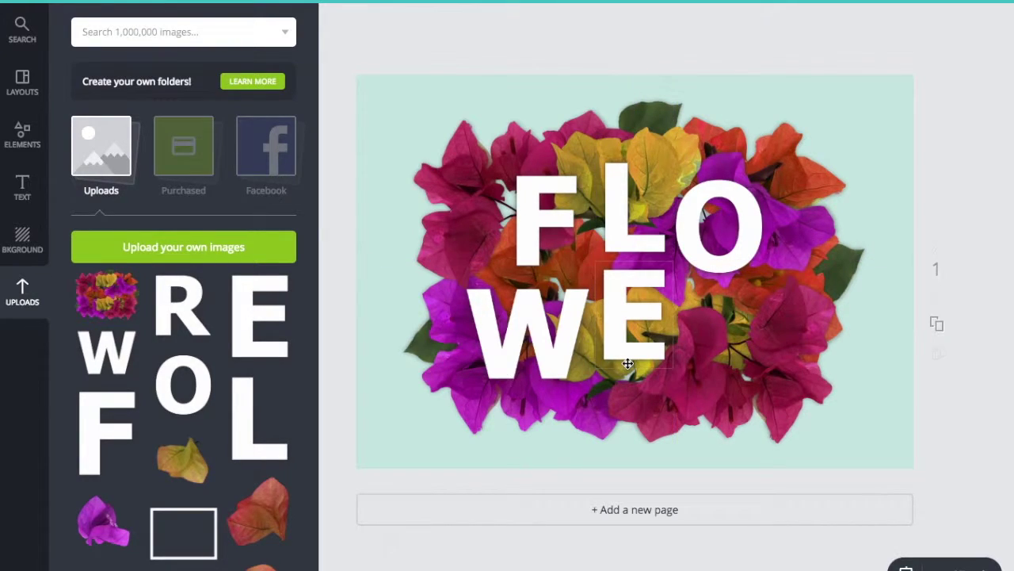
Place an uploaded pink flower between the L and the O, and shift the O slightly right and up
scroll(262, 494, down, 3)
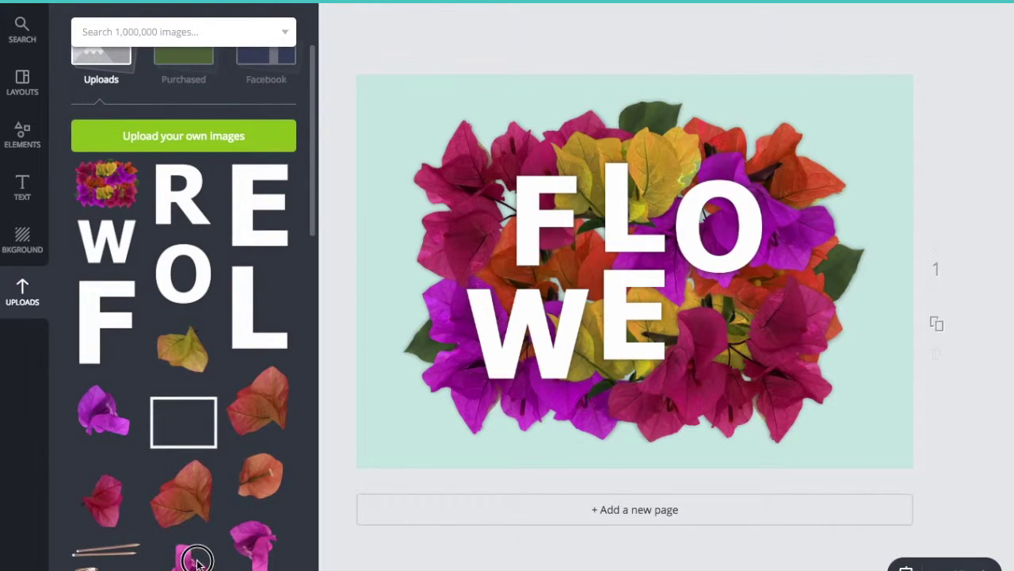
click(252, 547)
drag(703, 335, 764, 223)
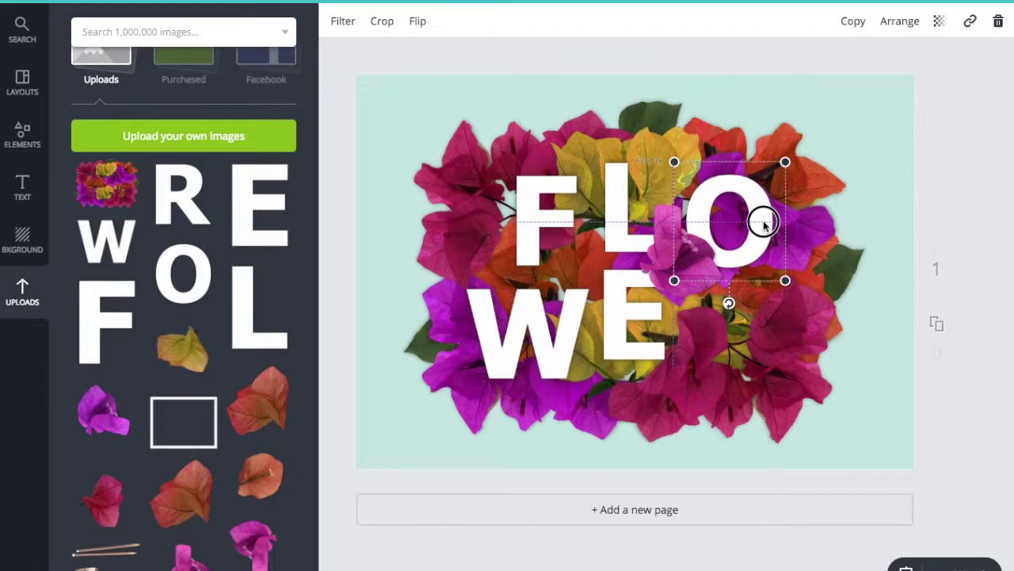
drag(763, 224, 764, 222)
Add the letter R after the E below the O, and overlap the O's upper right edge with another pink flower
drag(160, 208, 707, 340)
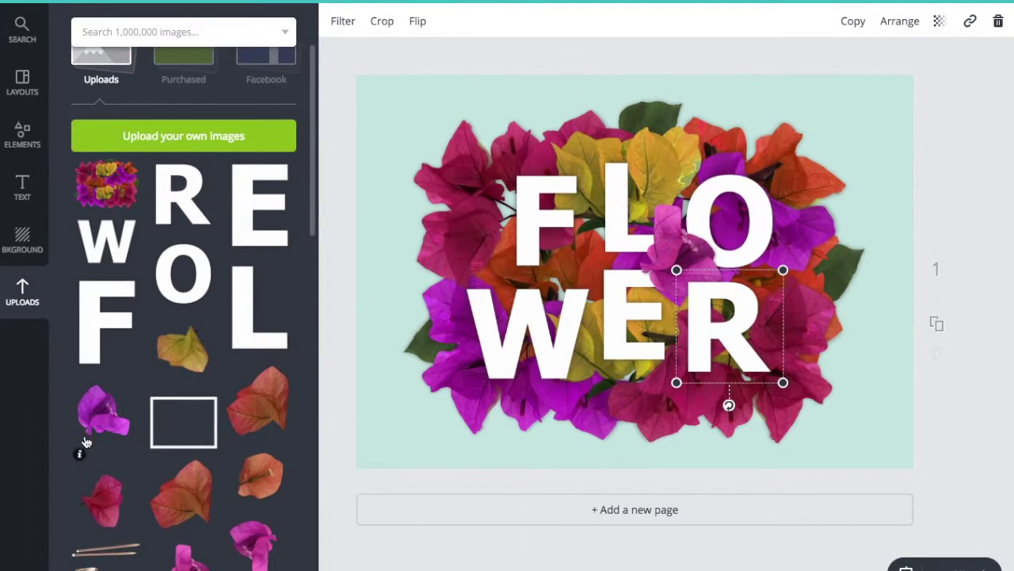
click(247, 544)
drag(637, 256, 795, 169)
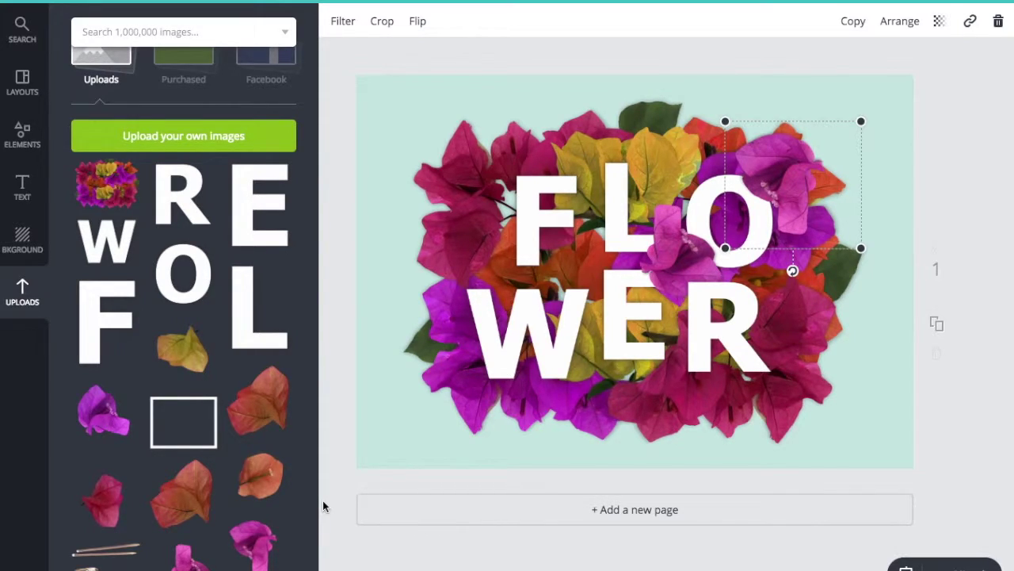
Add the uploaded dark pink flower, shrink it slightly, and overlap it on the left edge of the F
scroll(184, 357, down, 3)
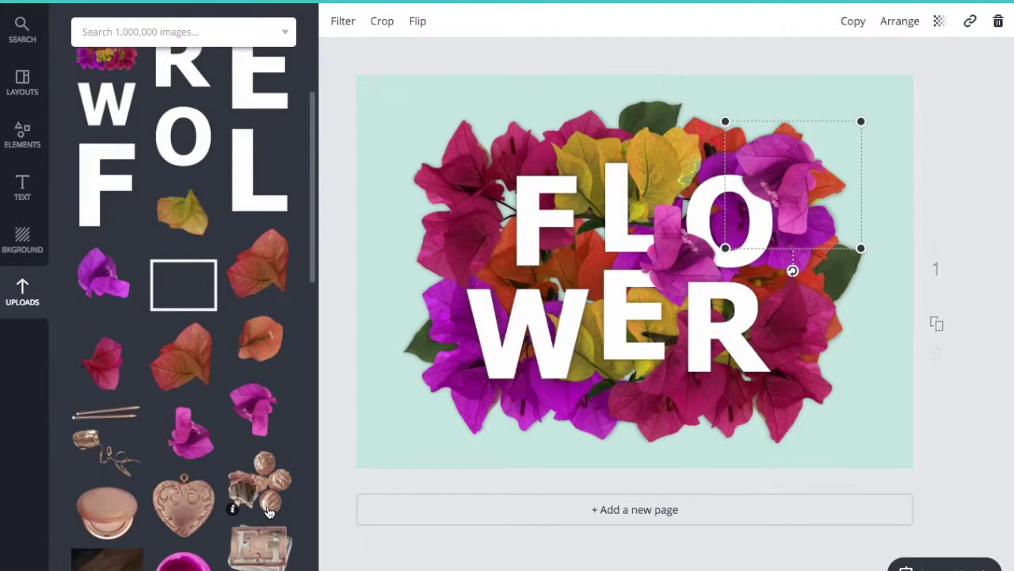
click(131, 380)
scroll(233, 372, up, 2)
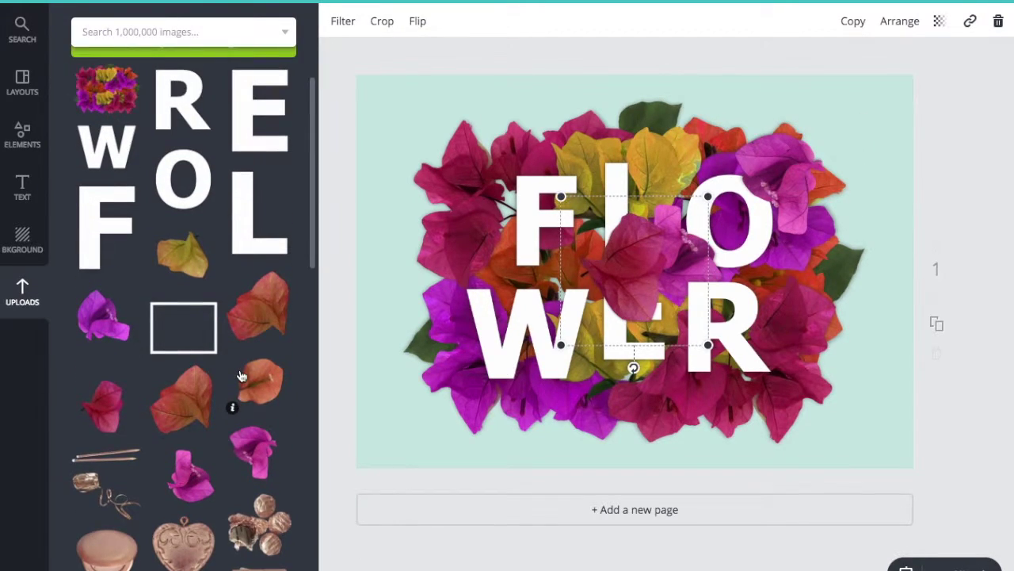
drag(633, 255, 495, 188)
drag(571, 274, 563, 267)
drag(504, 209, 509, 209)
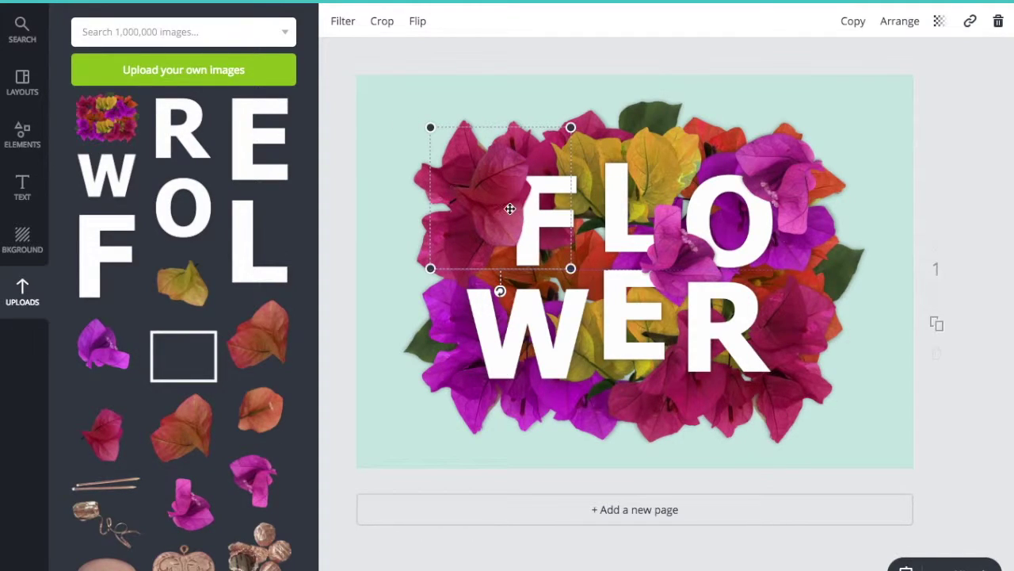
Add an uploaded reddish-orange leaf, shrink it, and place it in the gap between the F, L and W
click(204, 433)
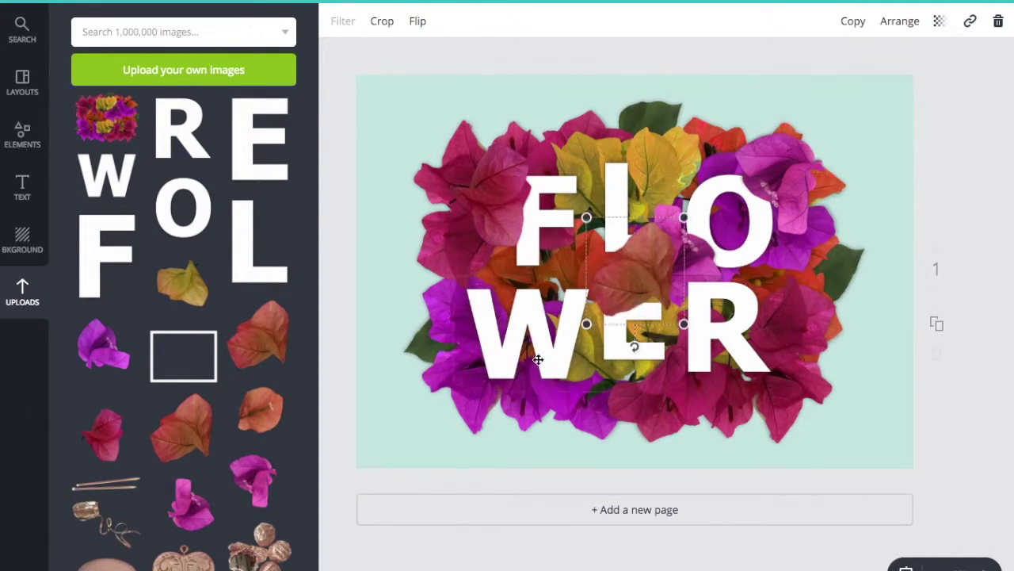
drag(644, 283, 622, 287)
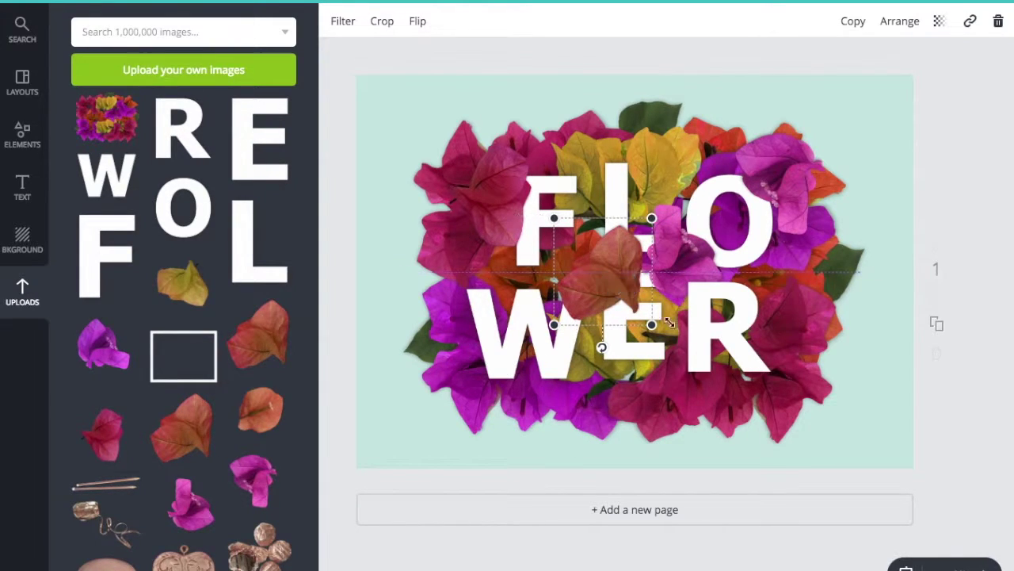
drag(653, 219, 643, 233)
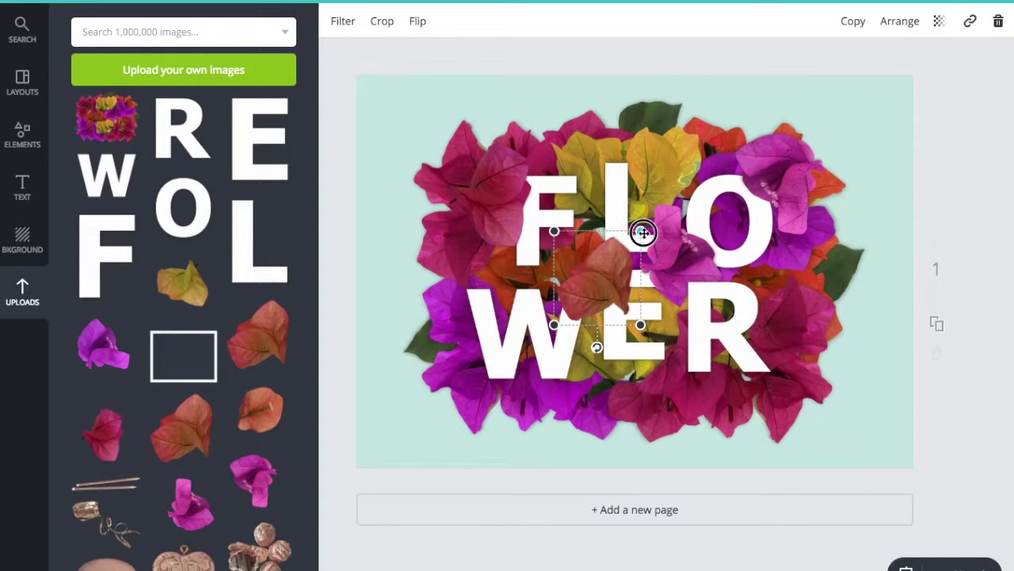
drag(608, 267, 596, 262)
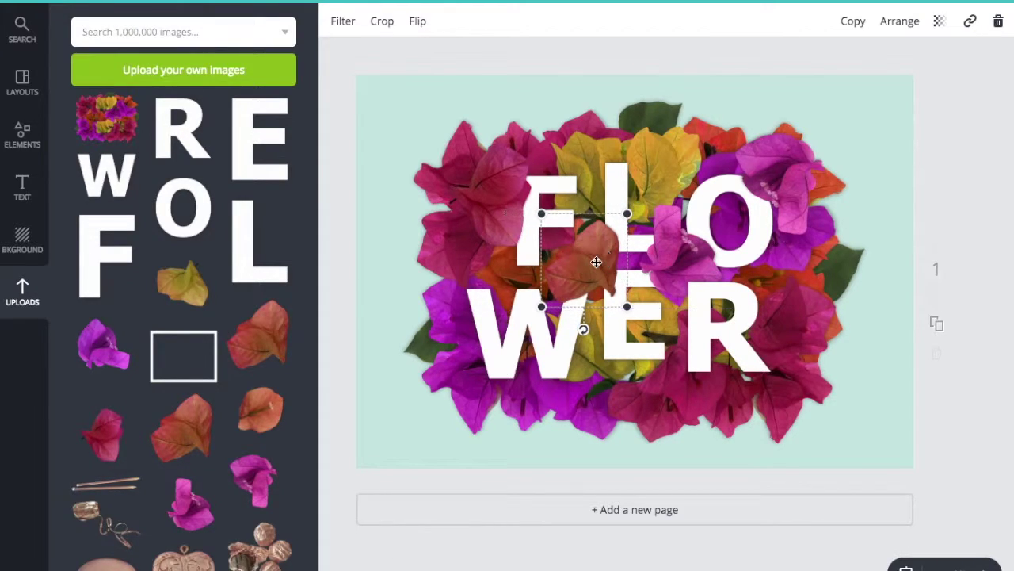
Add the uploaded round orange leaf, shrink it slightly, and place it over the bottom edge of the E
click(263, 412)
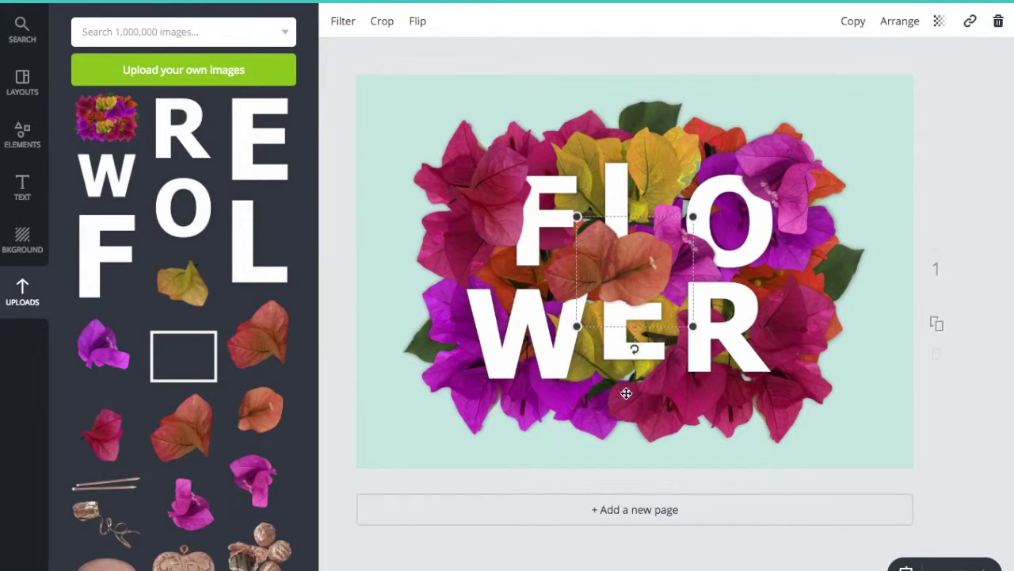
drag(634, 283, 629, 401)
drag(694, 445, 679, 432)
drag(648, 385, 650, 385)
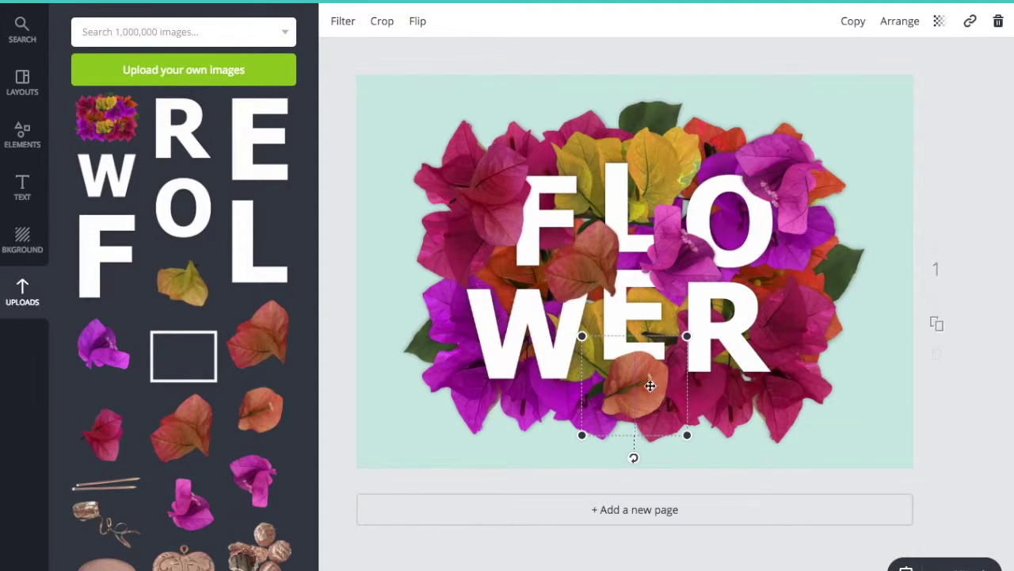
Add the uploaded white rectangular frame around the FLOWER lettering and shift it slightly left over the flowers
click(199, 357)
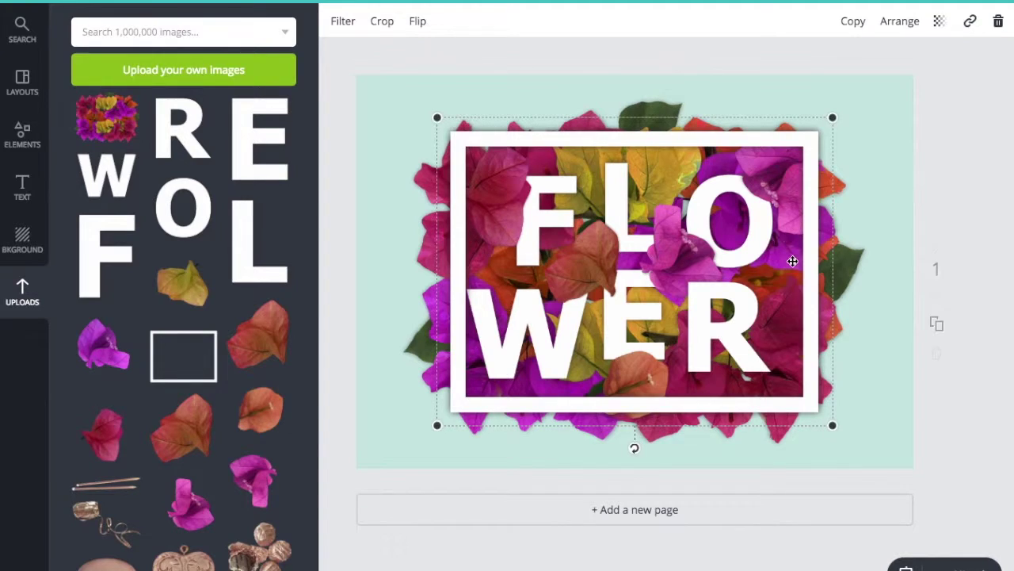
drag(814, 261, 807, 262)
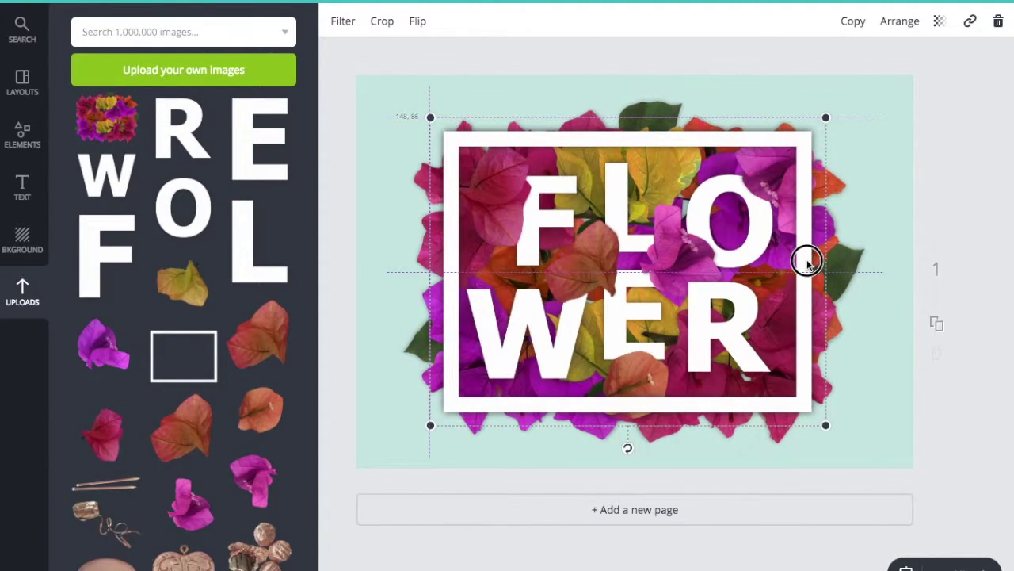
drag(809, 261, 801, 261)
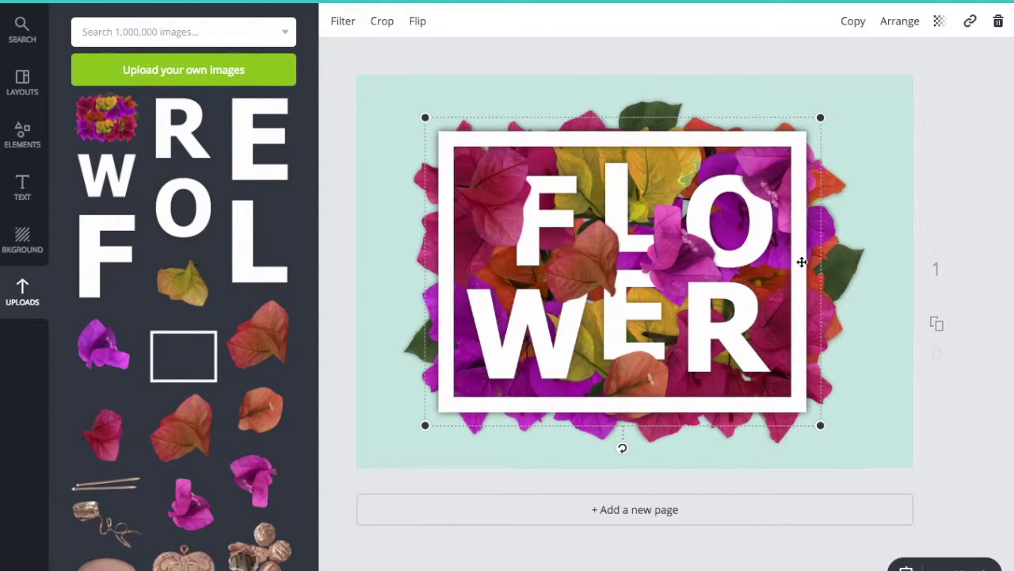
Add the uploaded purple flower, shrink it slightly, and place it over the frame's lower left corner beside the W
click(99, 357)
drag(642, 285, 479, 389)
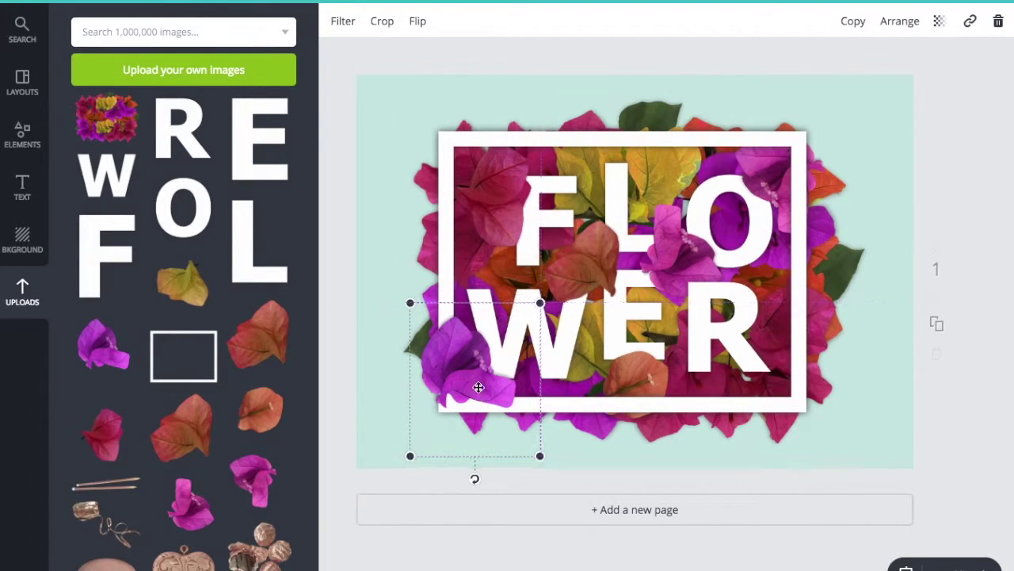
drag(545, 306, 543, 319)
drag(468, 391, 471, 386)
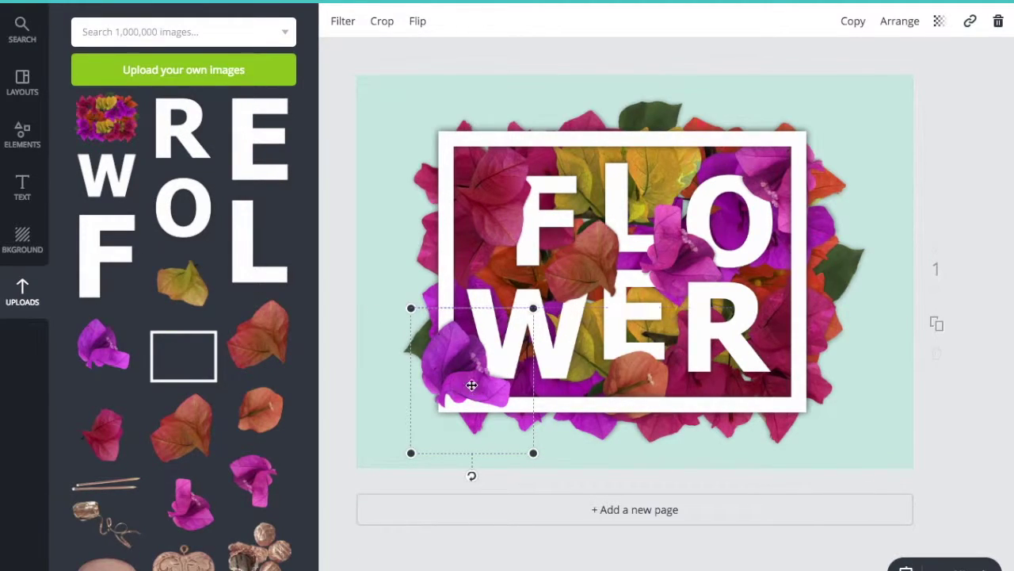
Add the uploaded reddish-orange leaf, shrink it slightly, and place it over the frame's lower right corner below the R
click(258, 328)
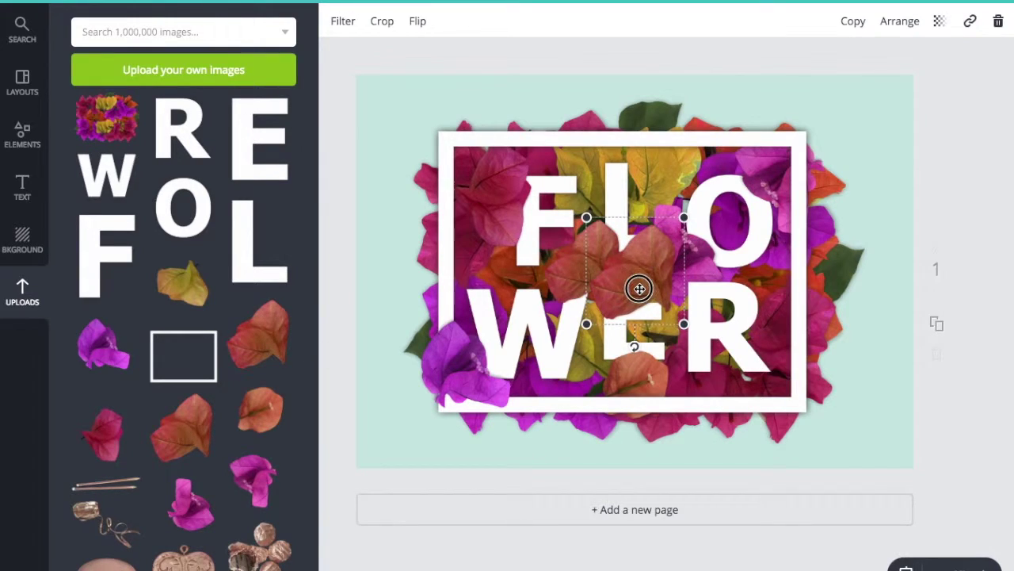
drag(636, 288, 761, 380)
drag(809, 309, 797, 317)
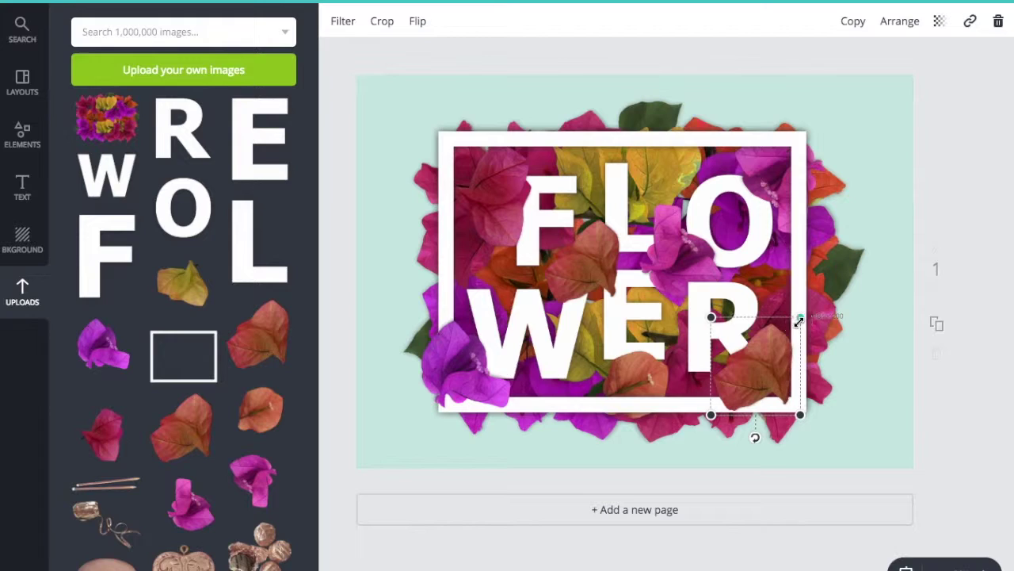
drag(770, 358, 783, 373)
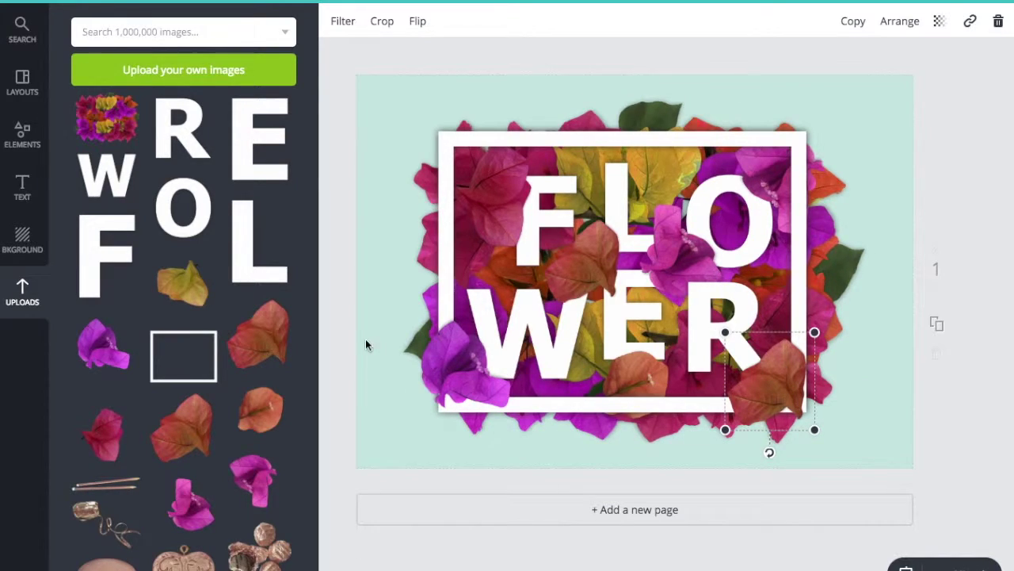
Add the uploaded yellow leaf, shrink it slightly, and overlap it on the frame's top edge above the L
click(186, 284)
drag(648, 261, 645, 137)
drag(700, 217, 686, 201)
drag(641, 140, 644, 148)
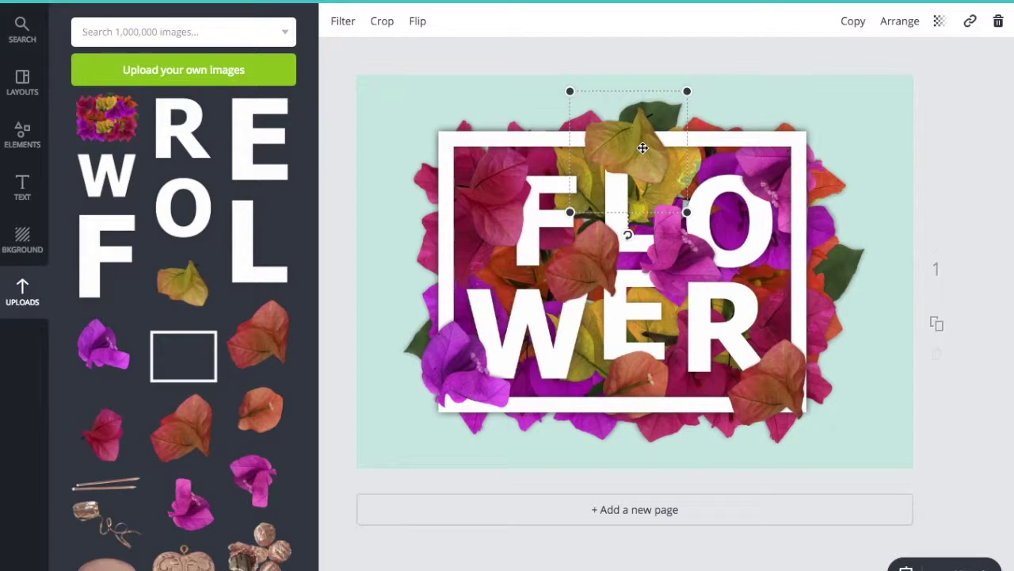
click(526, 62)
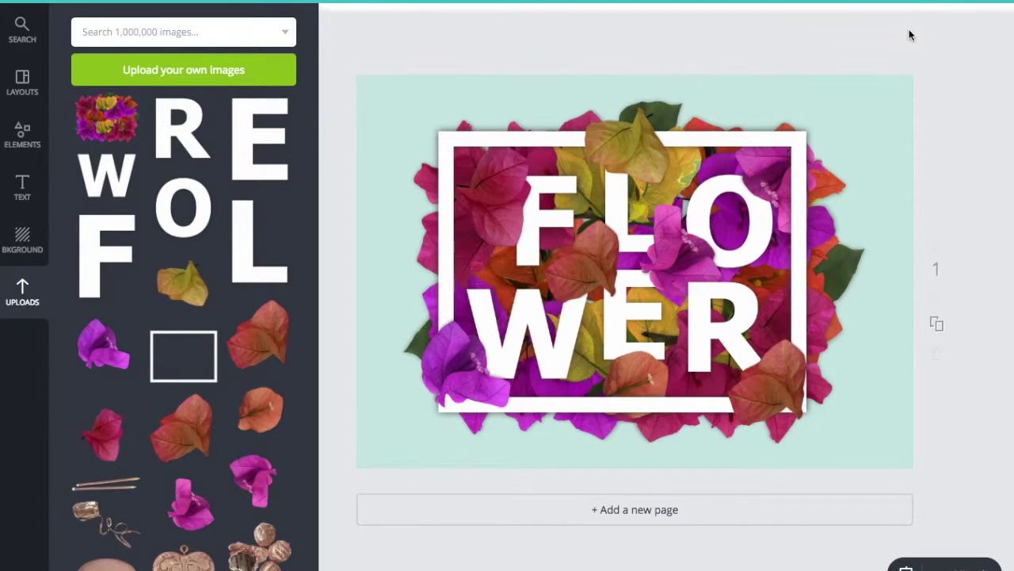
View the file type options for downloading the design and close them without downloading
click(846, 2)
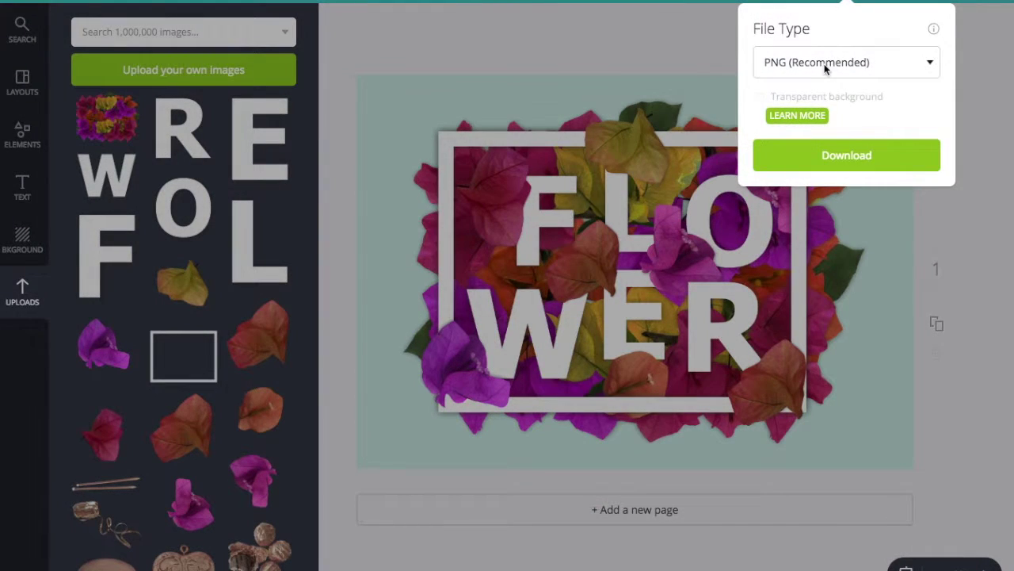
click(974, 225)
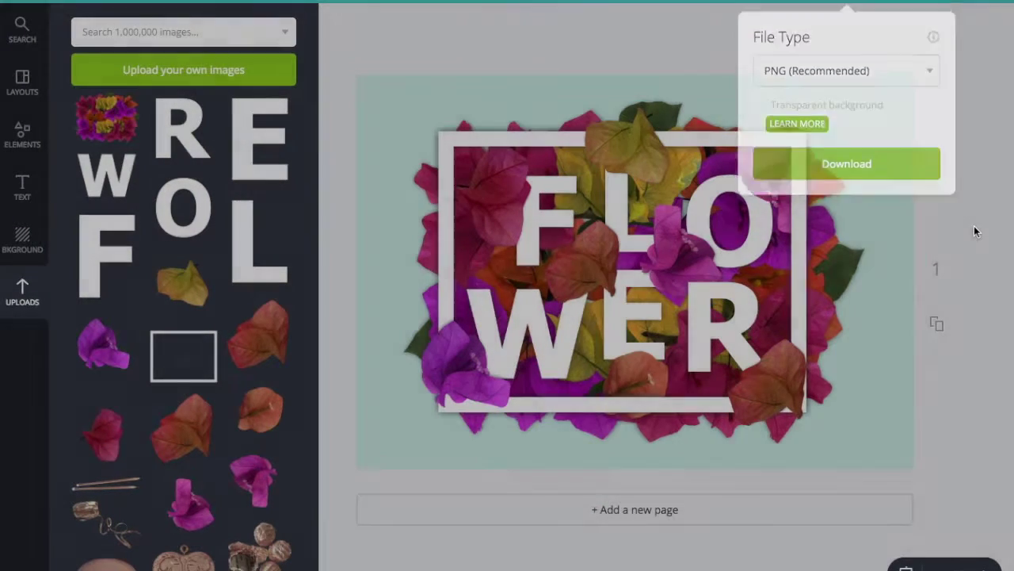